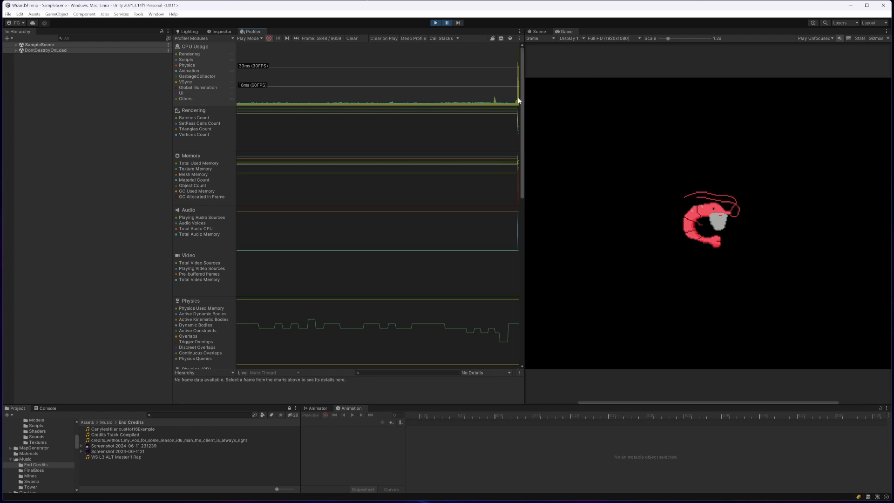
Compare the frame near the CPU usage spike with an earlier frame in the Profiler and enlarge the frame details area
{"action": "left_click", "coordinate": [518, 99]}
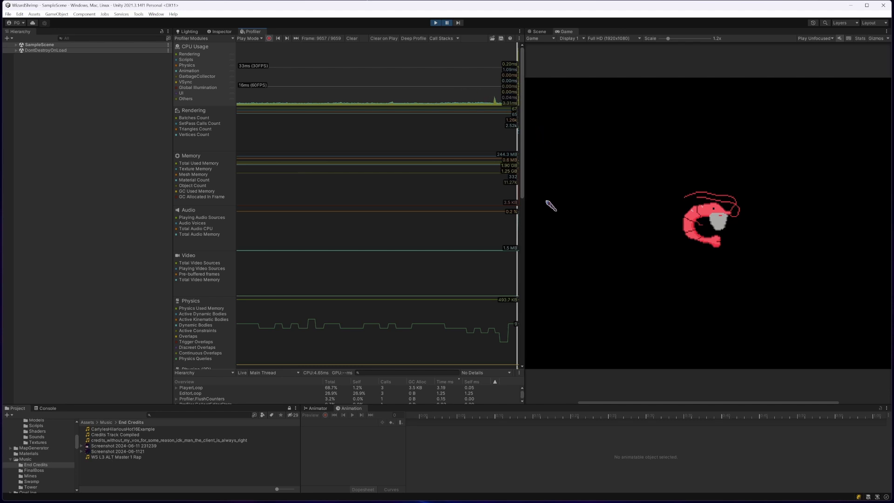
{"action": "left_click", "coordinate": [17, 45]}
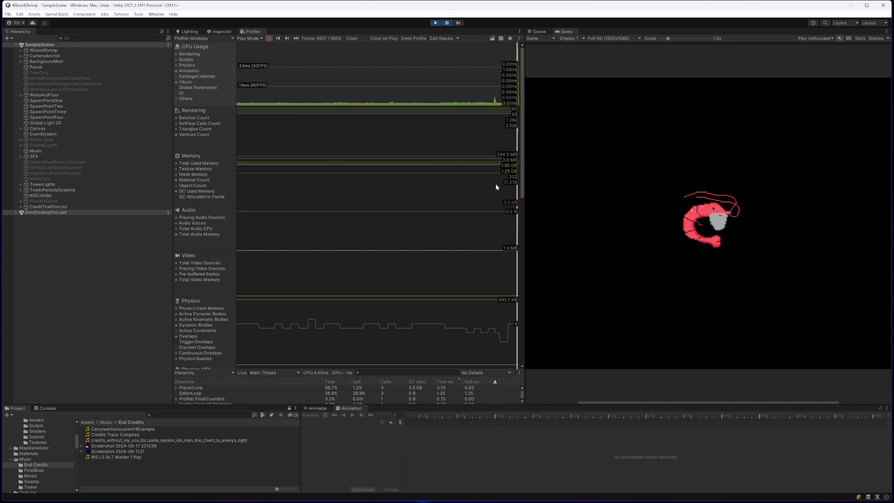
{"action": "left_click", "coordinate": [484, 73]}
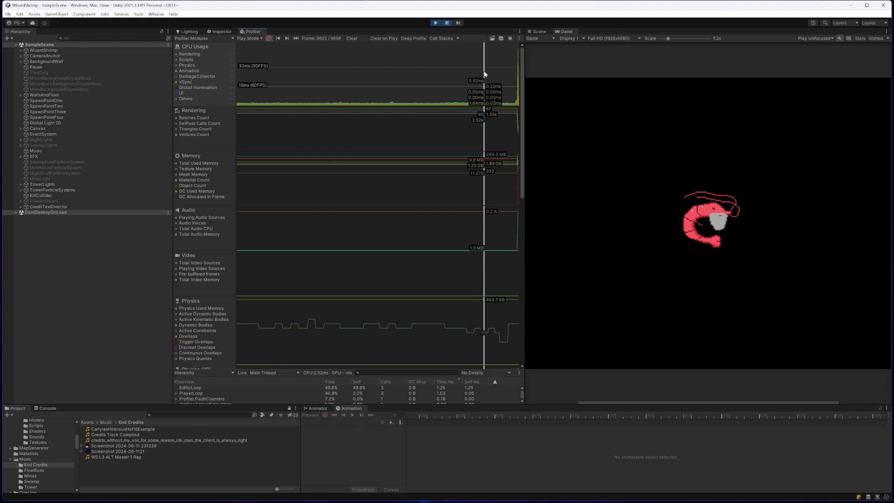
{"action": "left_click", "coordinate": [516, 68]}
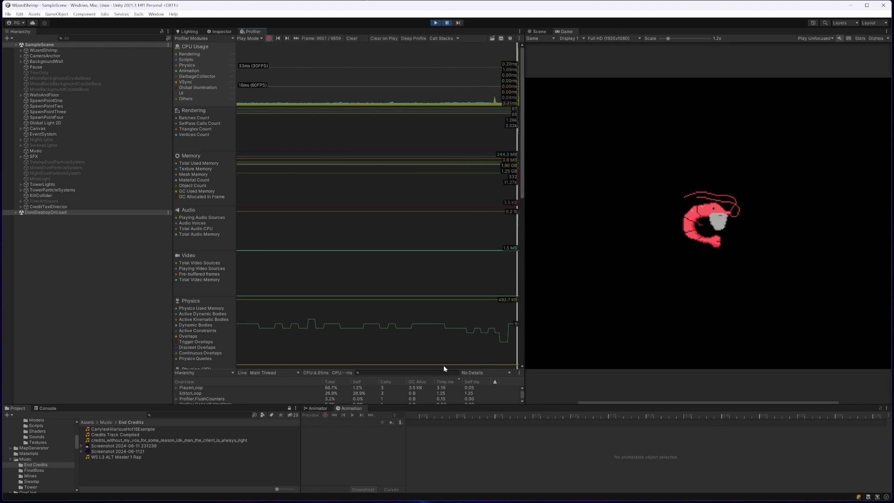
{"action": "left_click_drag", "start_coordinate": [391, 369], "coordinate": [409, 271]}
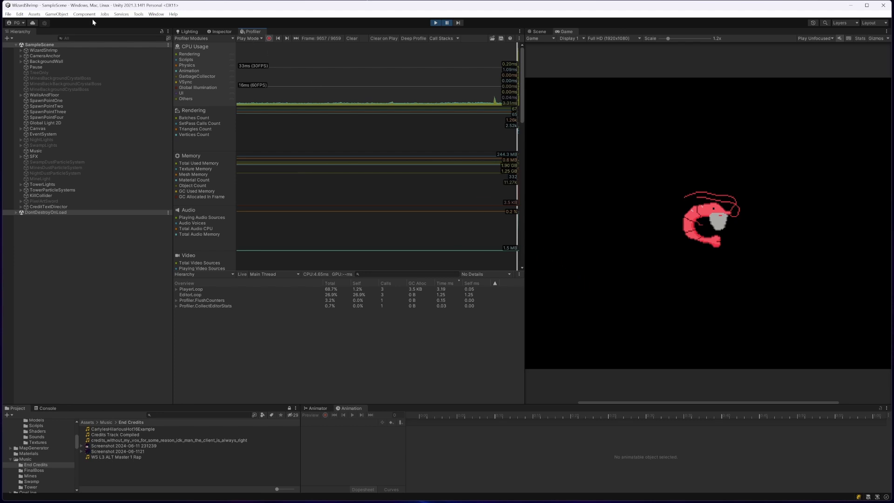
{"action": "left_click", "coordinate": [156, 14]}
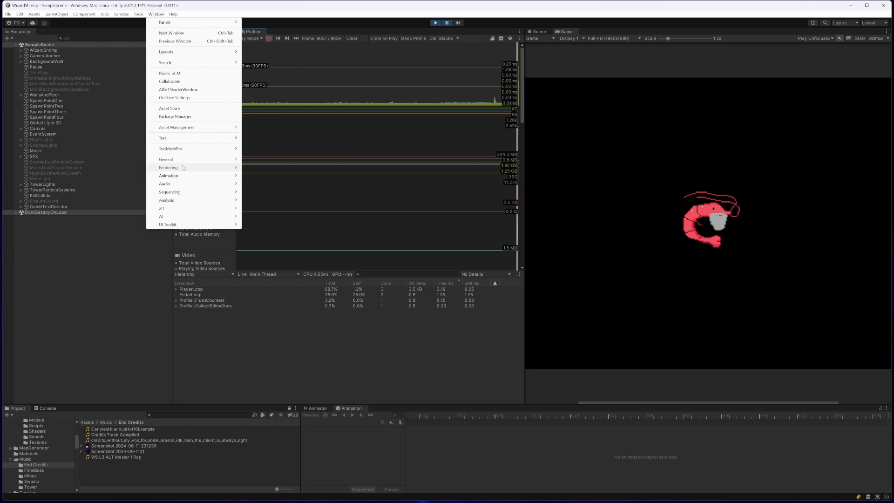
{"action": "mouse_move", "coordinate": [183, 201]}
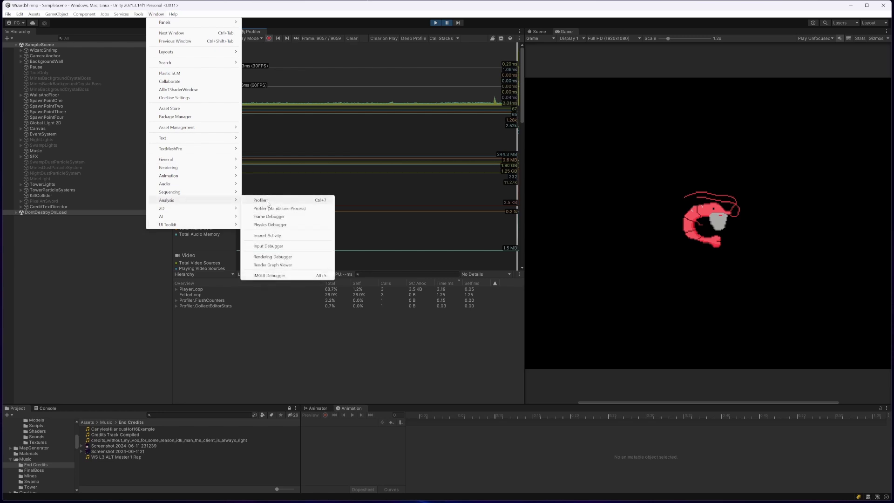
{"action": "left_click", "coordinate": [306, 25]}
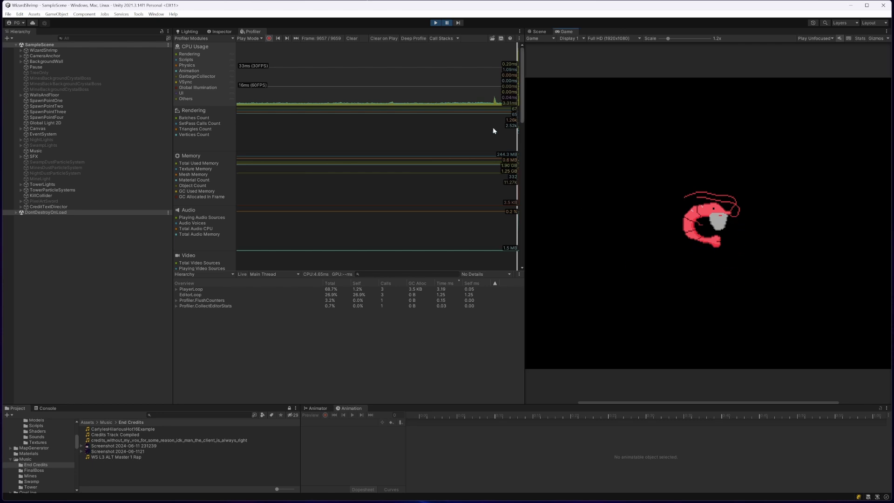
Advance the paused game by several frames and select the CPU usage spike frame in the Profiler
{"action": "left_click", "coordinate": [458, 23]}
{"action": "left_click", "coordinate": [458, 24]}
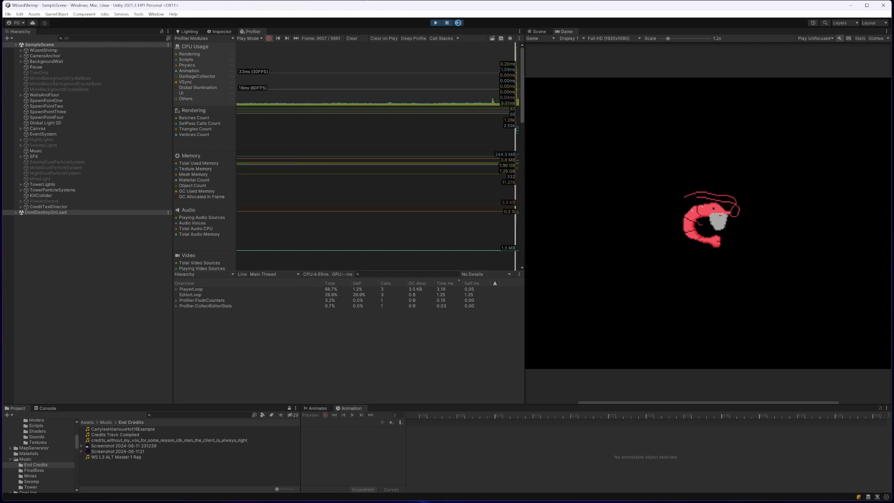
{"action": "left_click", "coordinate": [458, 23]}
{"action": "left_click", "coordinate": [458, 23]}
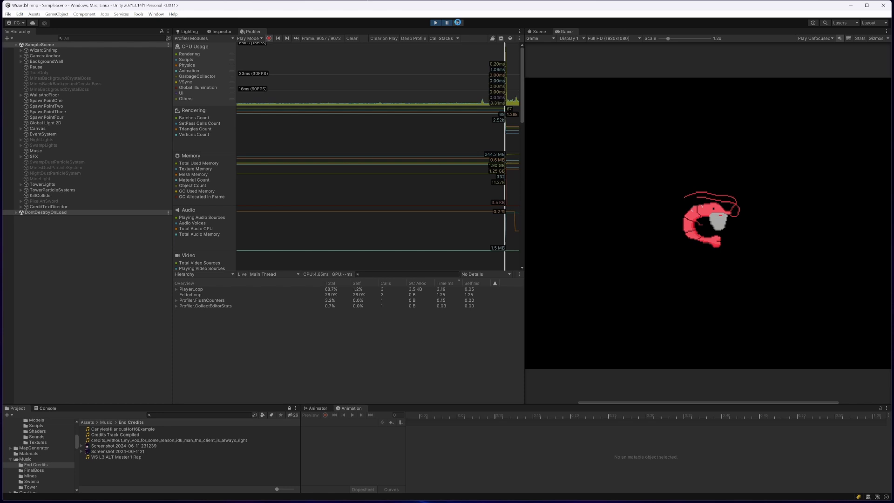
{"action": "left_click_drag", "start_coordinate": [479, 108], "coordinate": [350, 93]}
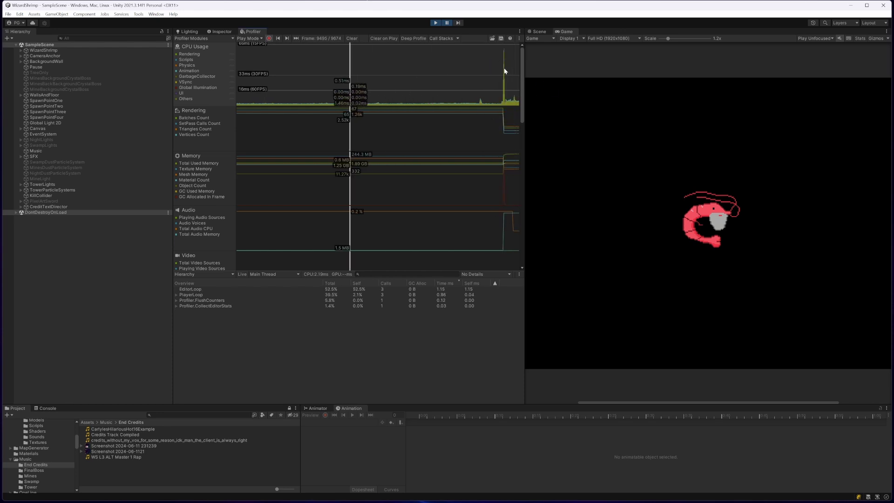
{"action": "left_click", "coordinate": [504, 66]}
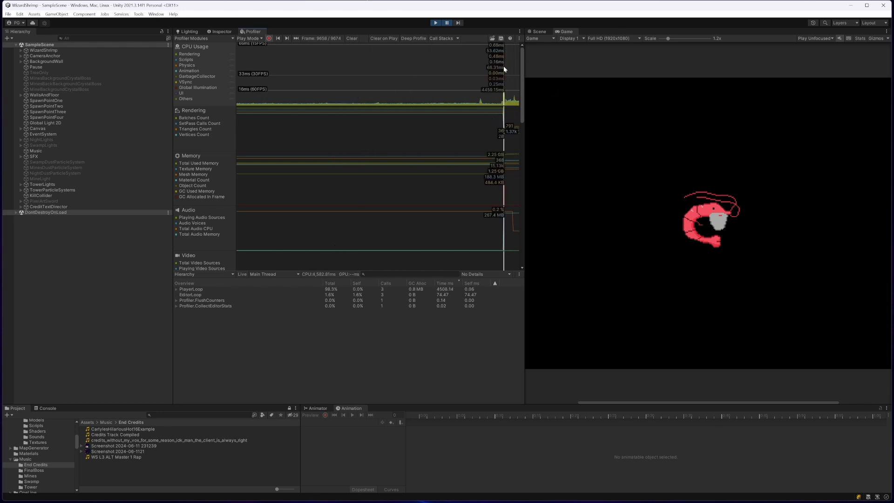
Expand PlayerLoop in the spike frame's call hierarchy through EarlyUpdate.UpdatePreloading and Loading.UpdatePreloading down to the child of UpdatePreloading
{"action": "left_click", "coordinate": [447, 289]}
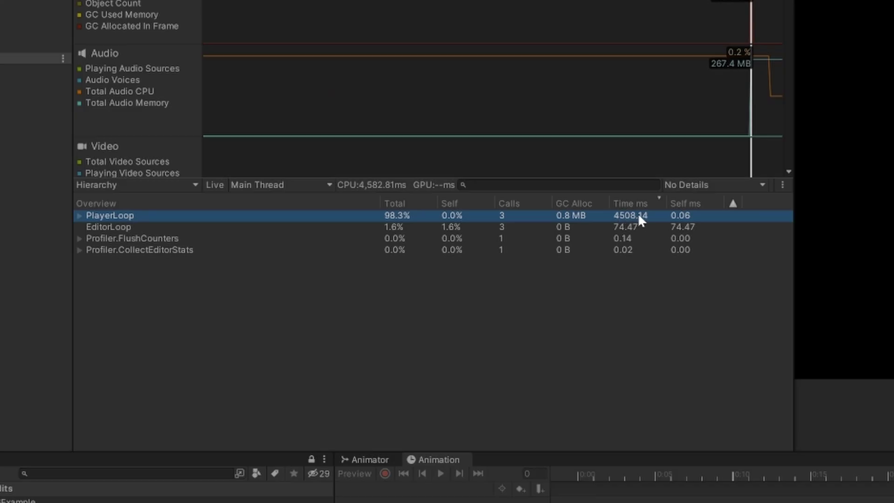
{"action": "left_click", "coordinate": [79, 216]}
{"action": "left_click", "coordinate": [203, 227]}
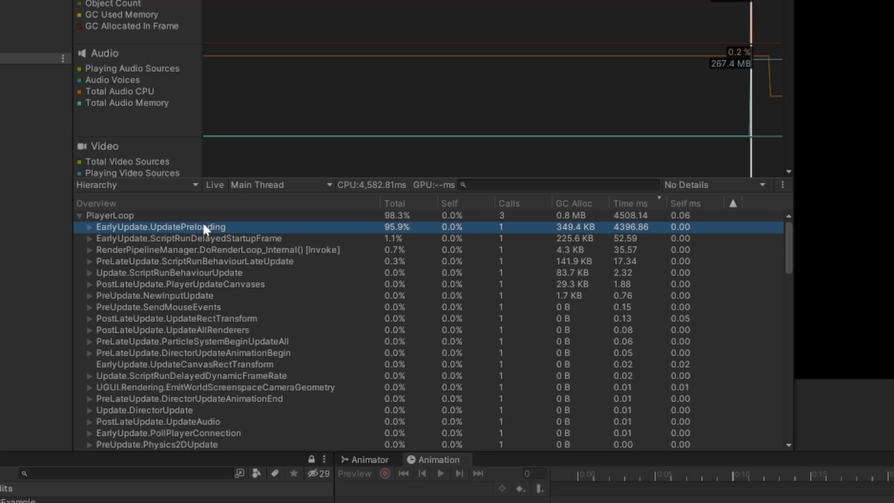
{"action": "key", "text": "Right"}
{"action": "left_click", "coordinate": [159, 238]}
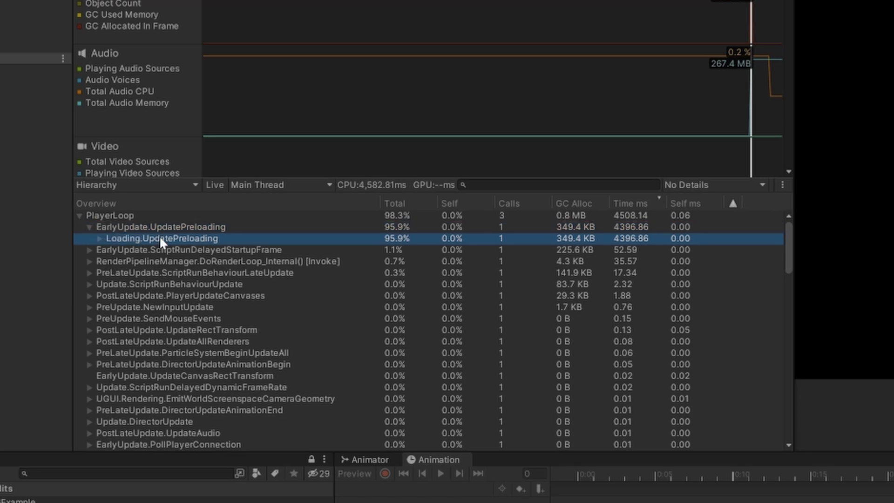
{"action": "left_click", "coordinate": [100, 238]}
{"action": "left_click", "coordinate": [354, 251]}
{"action": "left_click", "coordinate": [108, 250]}
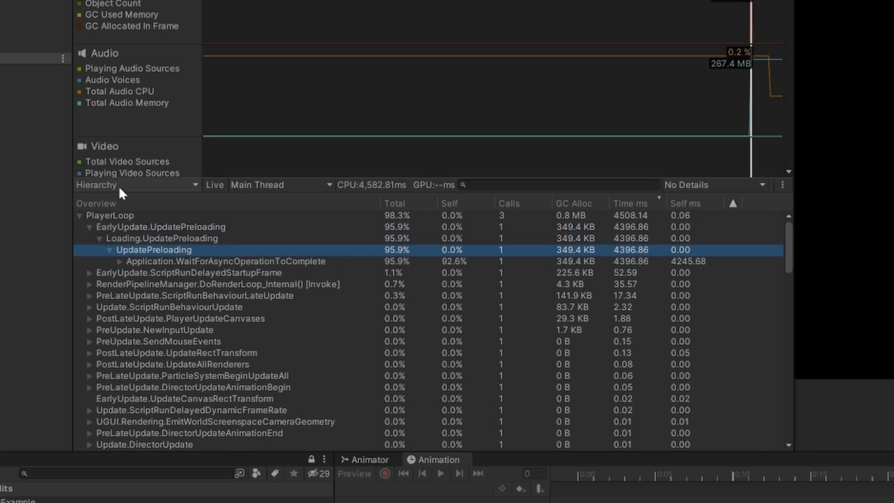
Examine the nested preloading calls and expand Application.WaitForAsyncOperationToComplete in the spike frame
{"action": "left_click", "coordinate": [118, 185]}
{"action": "left_click", "coordinate": [342, 249]}
{"action": "left_click", "coordinate": [393, 259]}
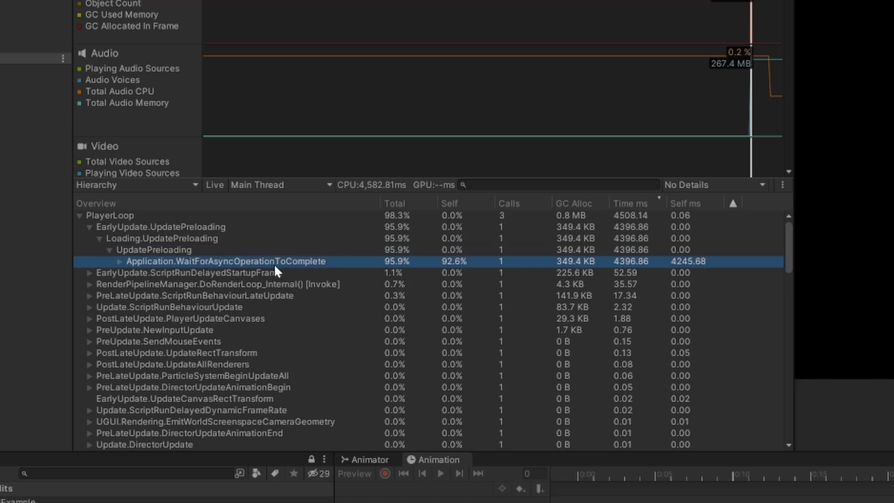
{"action": "left_click", "coordinate": [156, 249]}
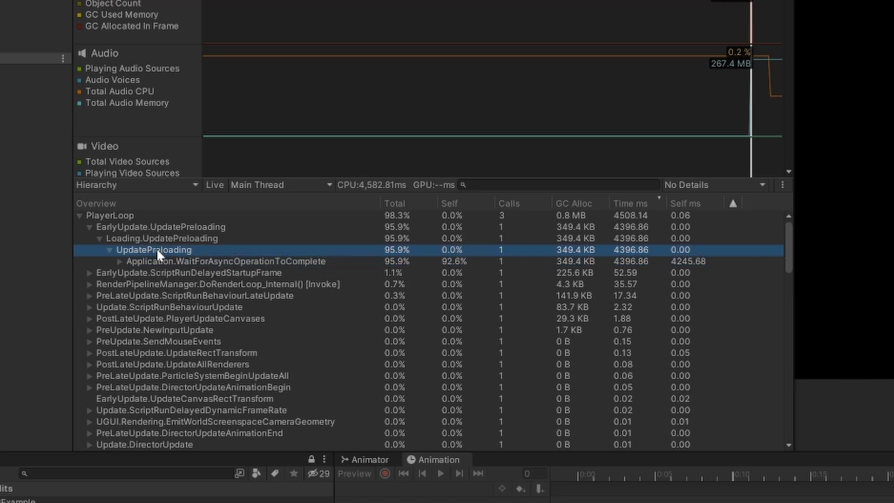
{"action": "left_click", "coordinate": [194, 236]}
{"action": "left_click", "coordinate": [181, 227]}
{"action": "left_click", "coordinate": [170, 250]}
{"action": "left_click", "coordinate": [149, 261]}
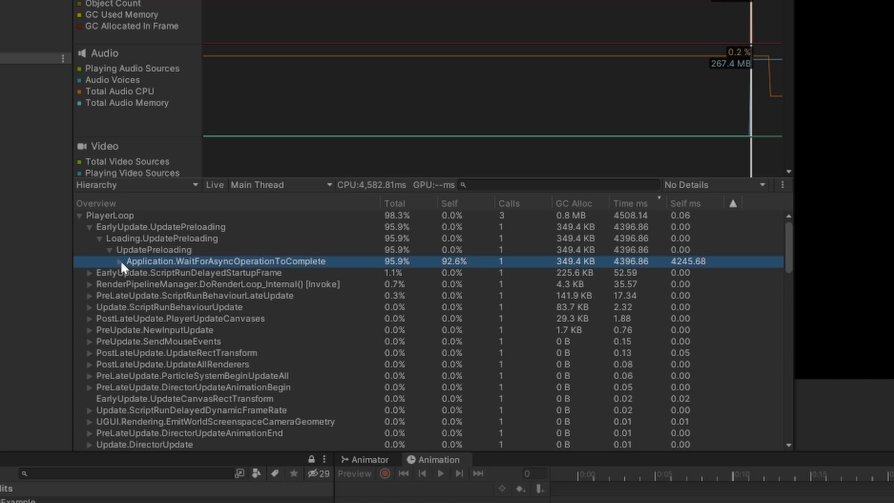
{"action": "left_click", "coordinate": [120, 261]}
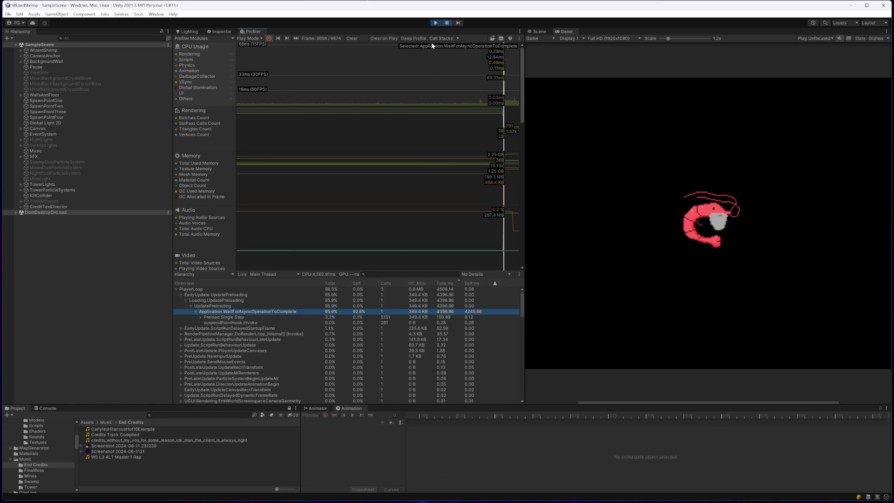
Stop the running game and open SampleScene from the recent scenes
{"action": "left_click", "coordinate": [435, 23]}
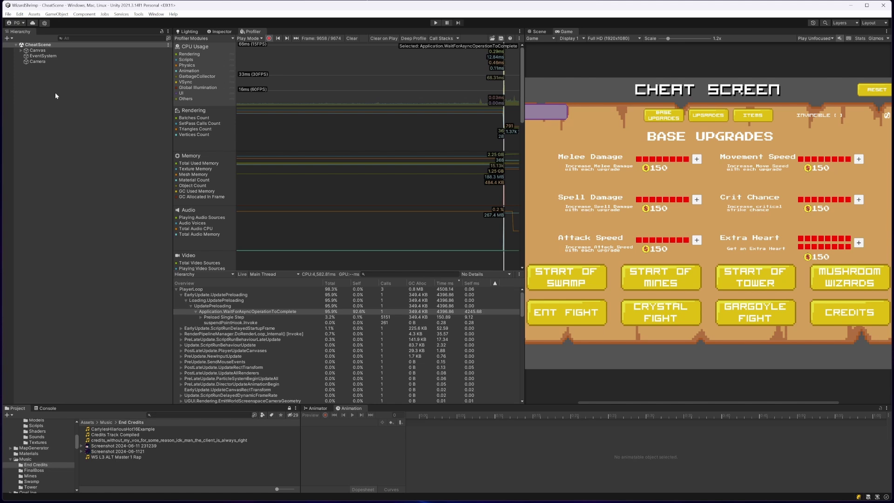
{"action": "left_click", "coordinate": [8, 14]}
{"action": "mouse_move", "coordinate": [47, 38]}
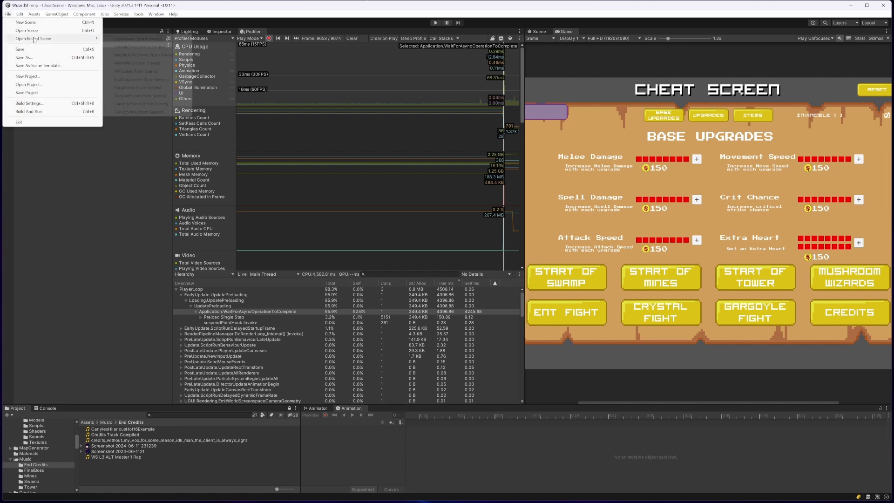
{"action": "left_click", "coordinate": [138, 47]}
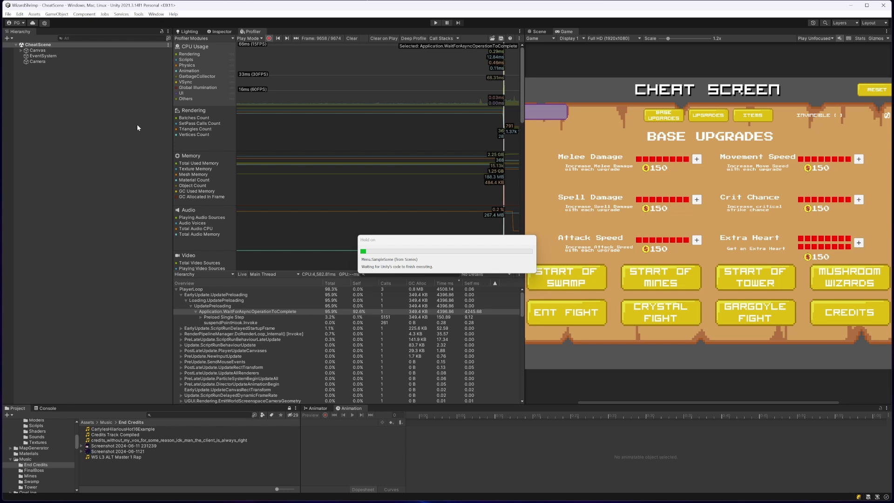
Review SampleScene's objects by selecting the range from WizardShrimp to Global Light 2D, and the range from Canvas to CreditTextDirector
{"action": "left_click", "coordinate": [75, 56]}
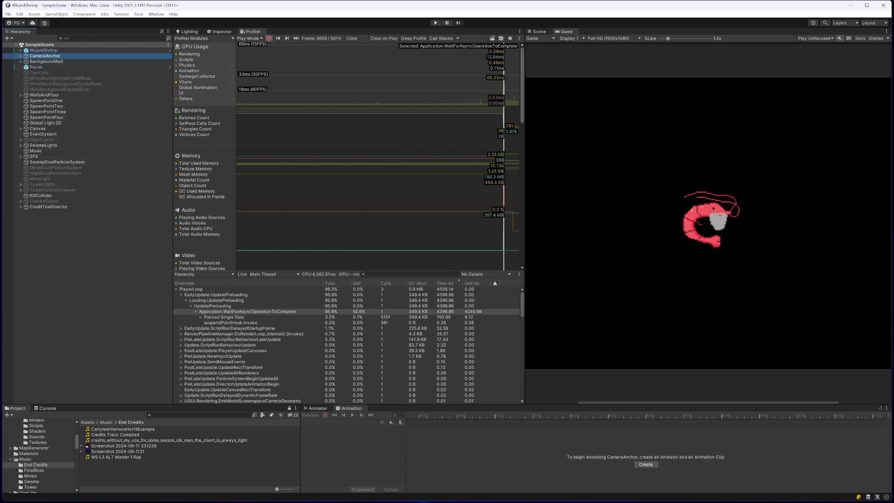
{"action": "mouse_move", "coordinate": [543, 501]}
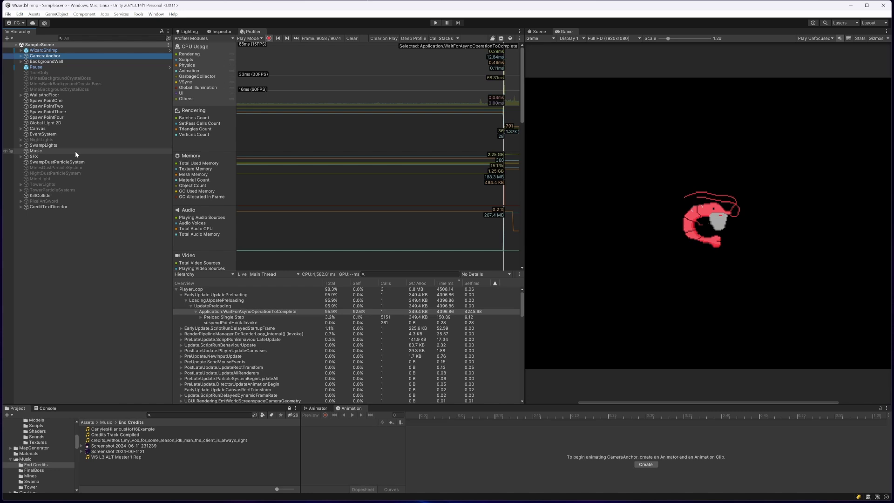
{"action": "left_click", "coordinate": [33, 50]}
{"action": "left_click", "coordinate": [59, 123], "text": "shift"}
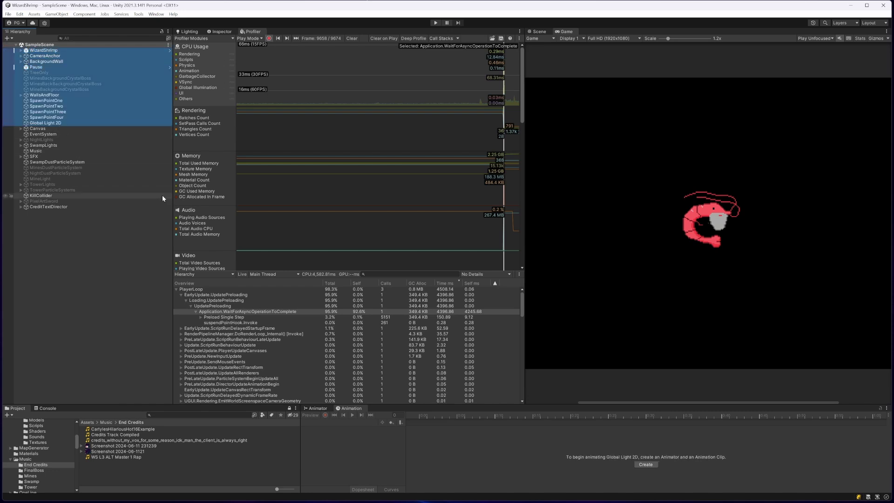
{"action": "left_click", "coordinate": [48, 206]}
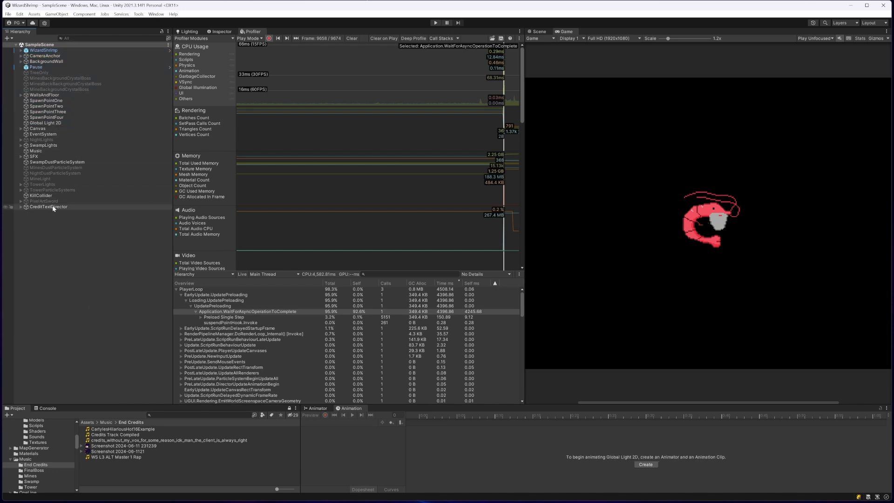
{"action": "left_click", "coordinate": [52, 128], "text": "shift"}
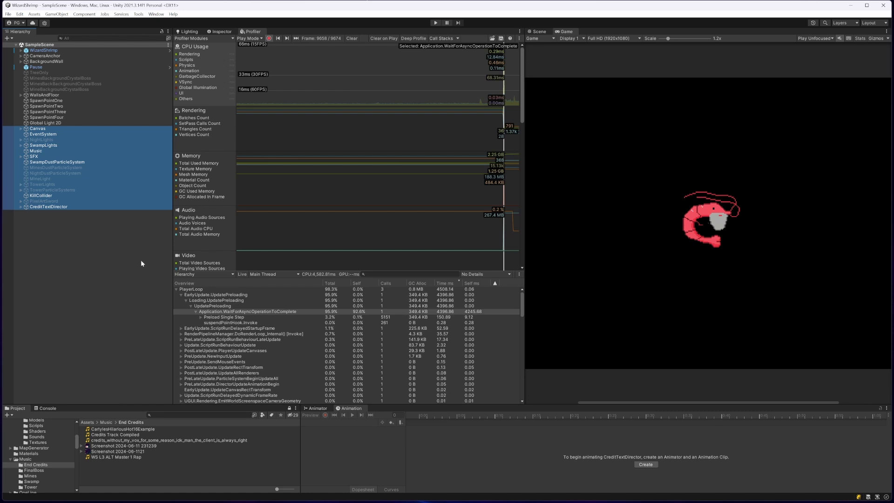
{"action": "left_click", "coordinate": [111, 239]}
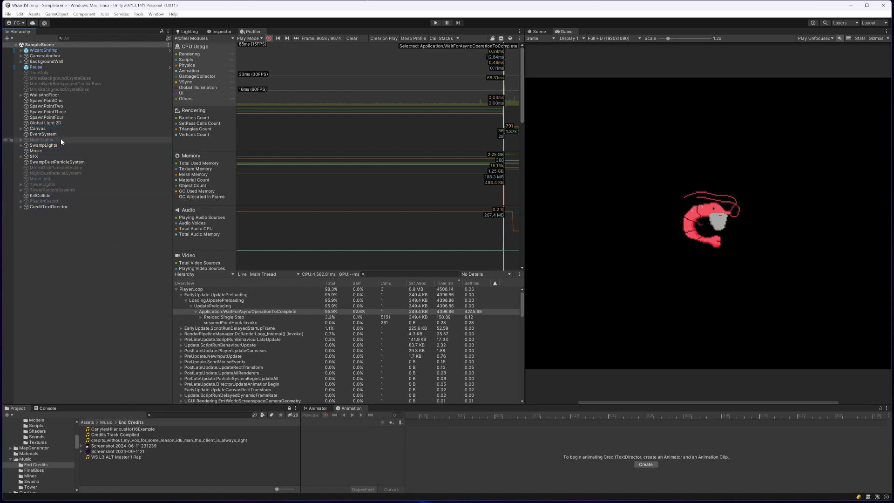
{"action": "left_click", "coordinate": [57, 128]}
{"action": "left_click", "coordinate": [55, 206], "text": "shift"}
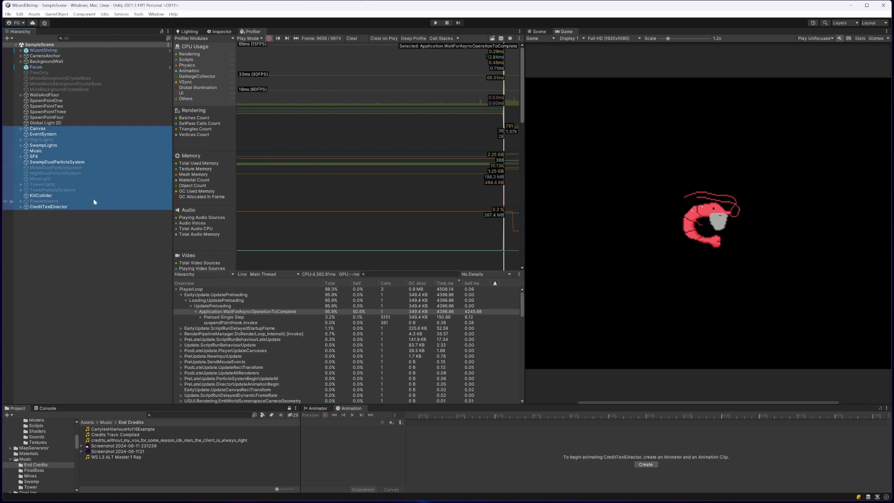
Inspect the Music object's Level Music Director script and its assigned music tracks
{"action": "left_click", "coordinate": [42, 151]}
{"action": "left_click", "coordinate": [222, 32]}
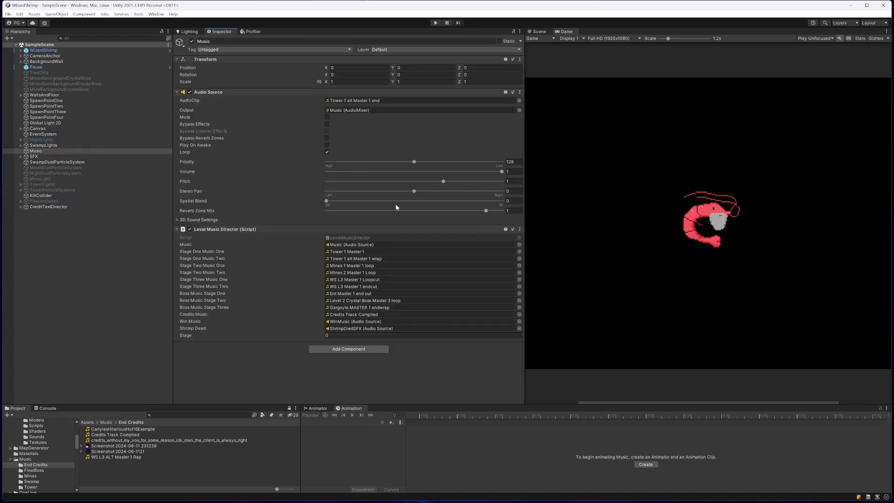
{"action": "left_click", "coordinate": [232, 229]}
{"action": "left_click", "coordinate": [203, 228]}
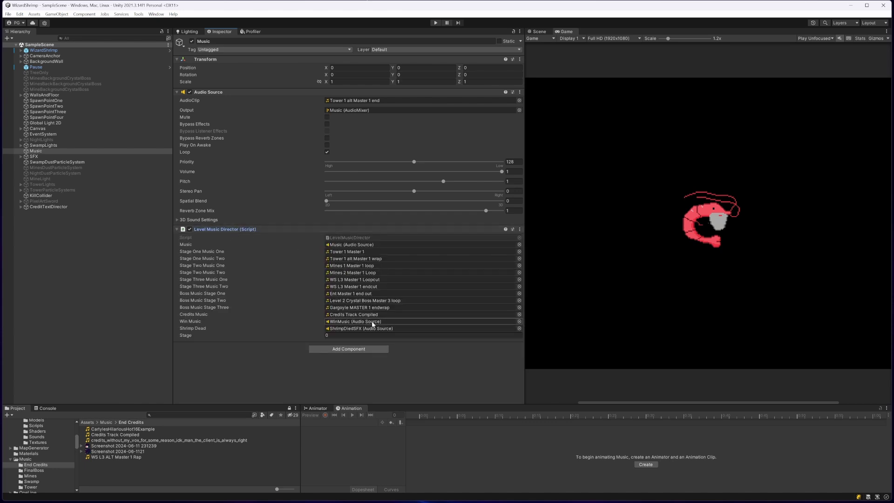
Locate the clips assigned to Stage One Music One and Stage Two Music One, and open the Mines music folder
{"action": "left_click", "coordinate": [358, 252]}
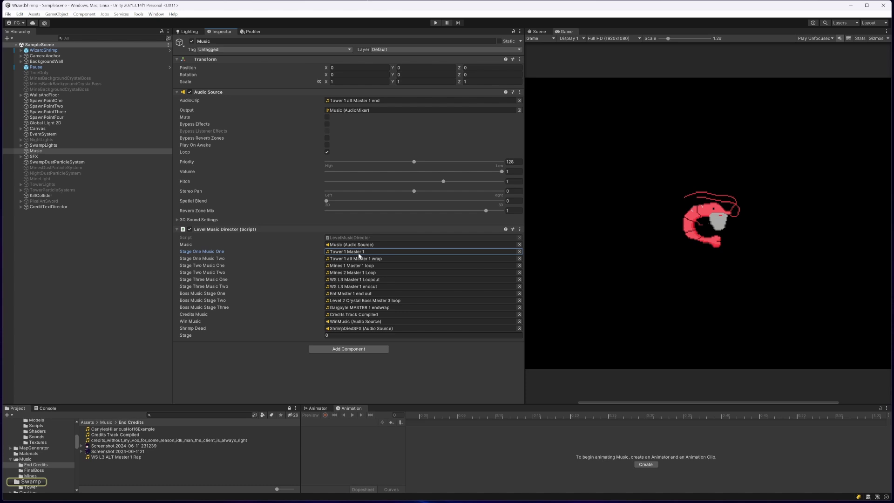
{"action": "left_click", "coordinate": [358, 266]}
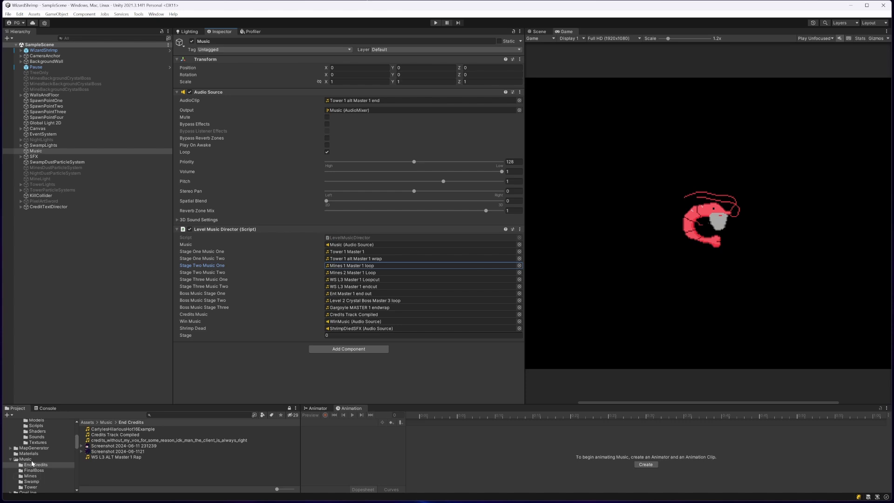
{"action": "left_click", "coordinate": [31, 476]}
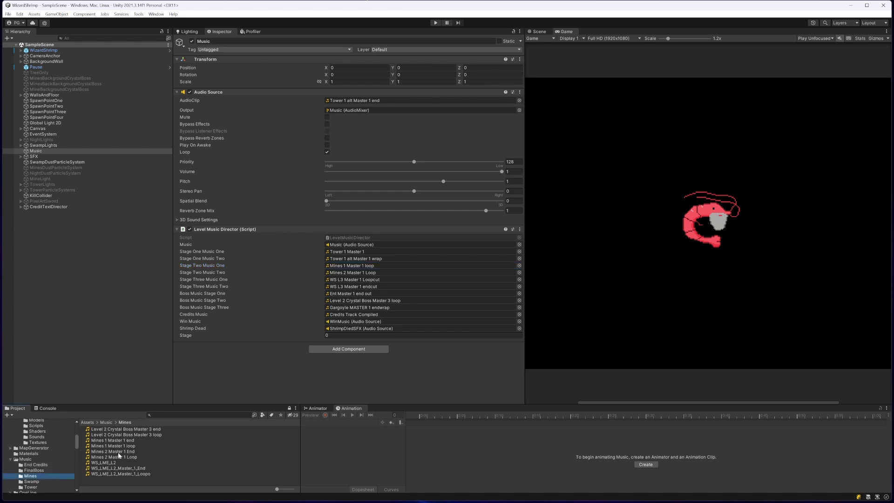
Review the Load Type options in the import settings of the Mines 2 Master 1 End clip
{"action": "left_click", "coordinate": [119, 451]}
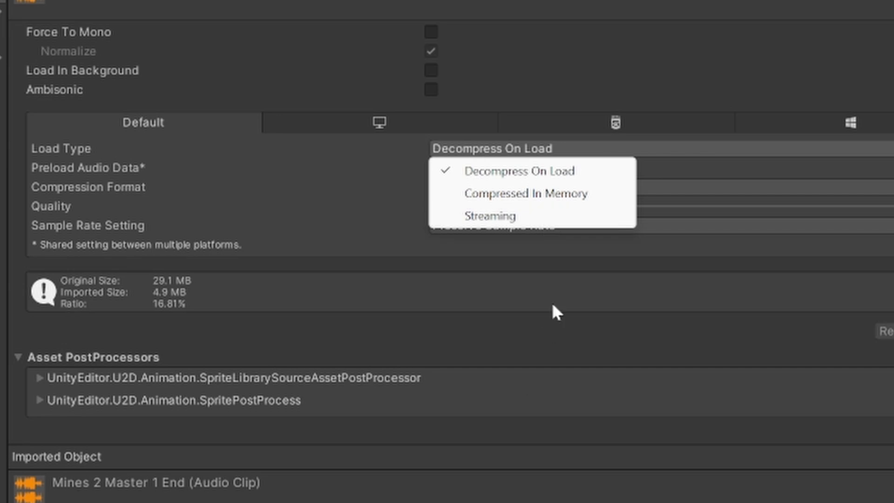
{"action": "key", "text": "Escape"}
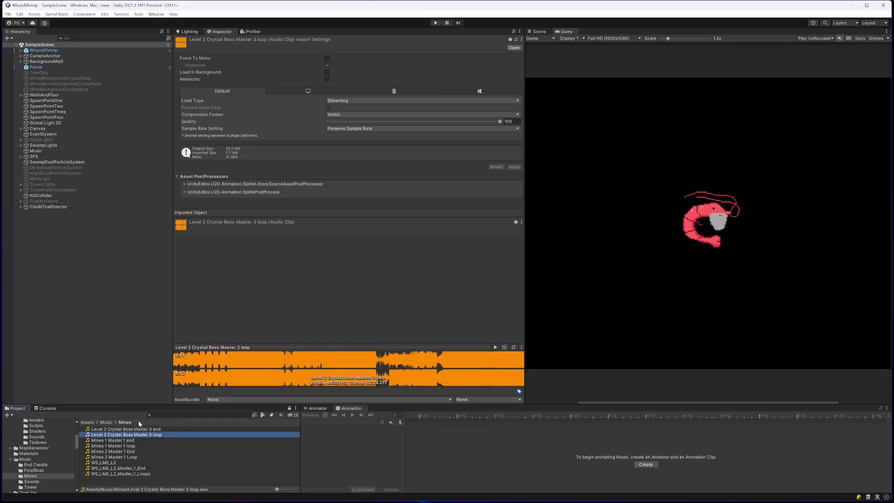
Check that each Mines clip from Level 2 Crystal Boss Master 3 end to WS_LME_L2_Master_1_Loopo uses the Streaming load type
{"action": "left_click", "coordinate": [136, 429]}
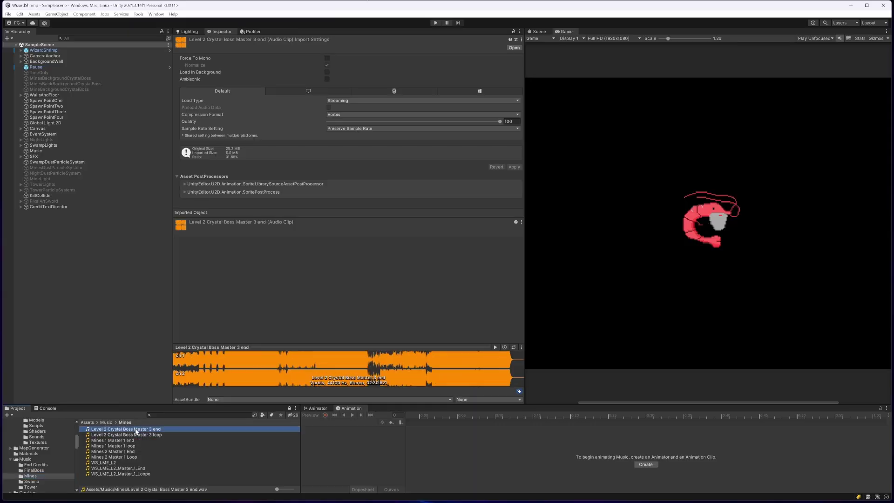
{"action": "key", "text": "Down"}
{"action": "key", "text": "Down"}
{"action": "key", "text": "Down"}
{"action": "key", "text": "Down"}
{"action": "key", "text": "Down"}
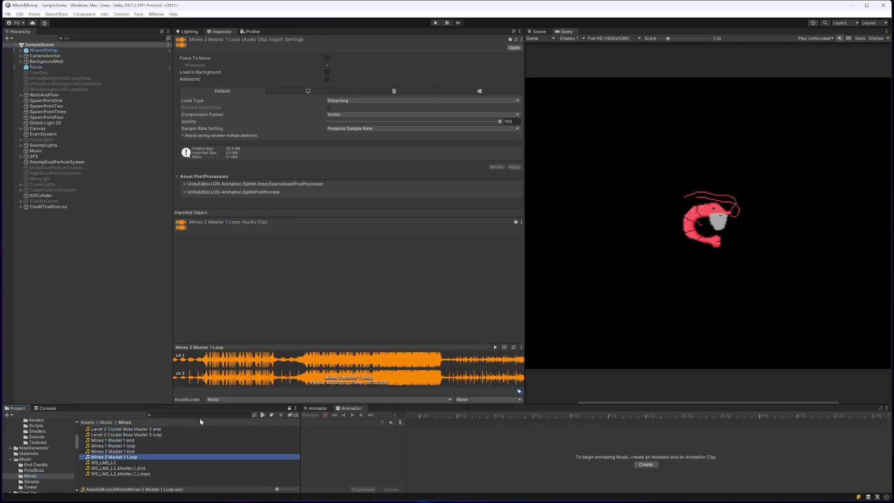
{"action": "key", "text": "Down"}
{"action": "key", "text": "Down"}
{"action": "key", "text": "Down"}
{"action": "left_click", "coordinate": [353, 100]}
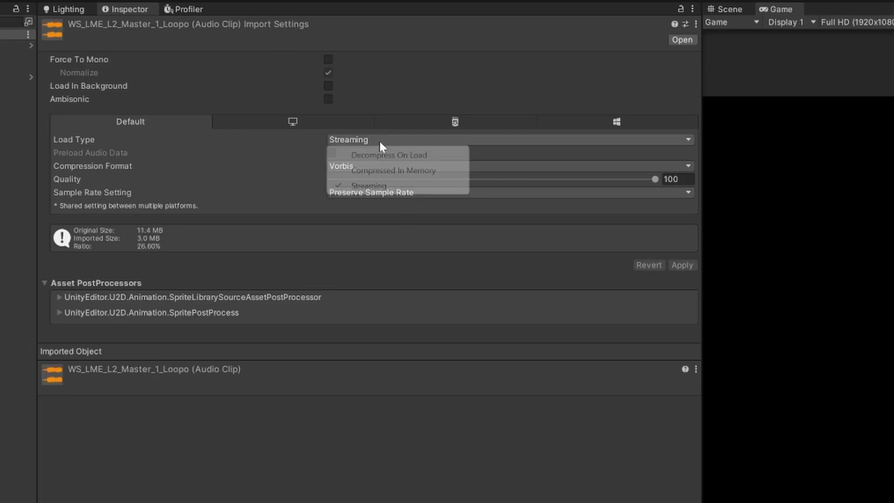
{"action": "left_click", "coordinate": [372, 187]}
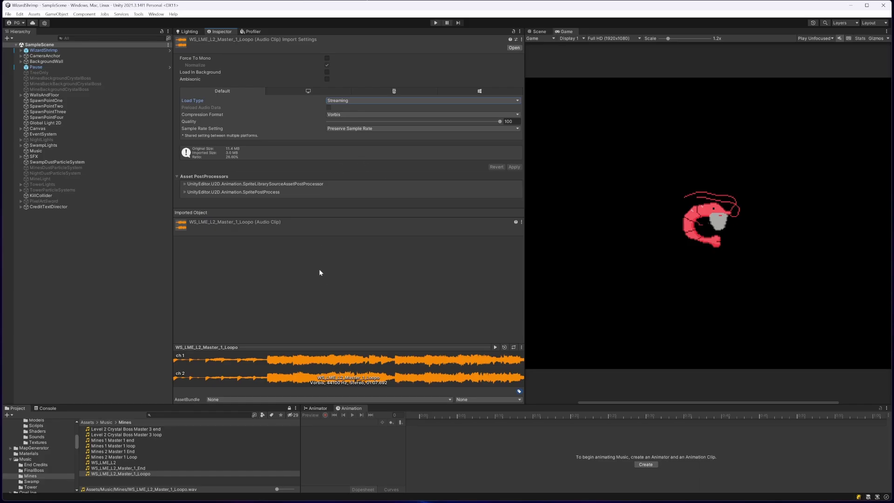
Clear the clip selection and open CheatScene from the recent scenes
{"action": "left_click", "coordinate": [56, 182]}
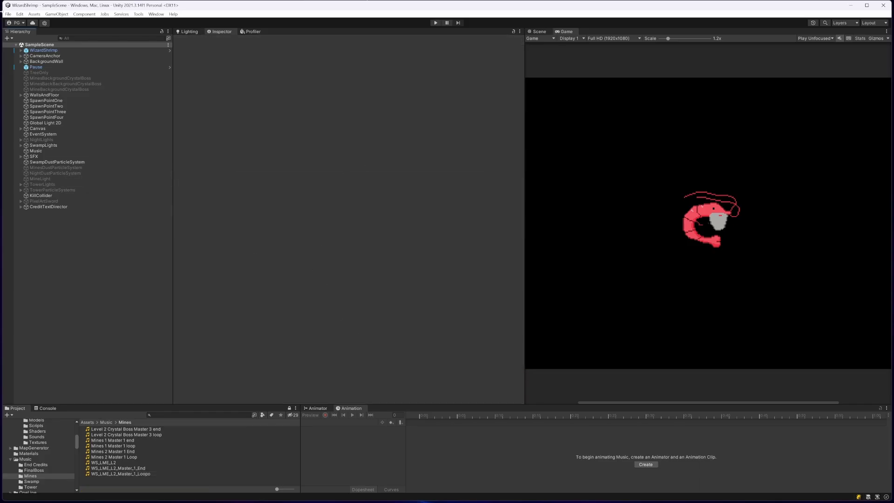
{"action": "left_click", "coordinate": [8, 14]}
{"action": "mouse_move", "coordinate": [33, 38]}
{"action": "left_click", "coordinate": [162, 49]}
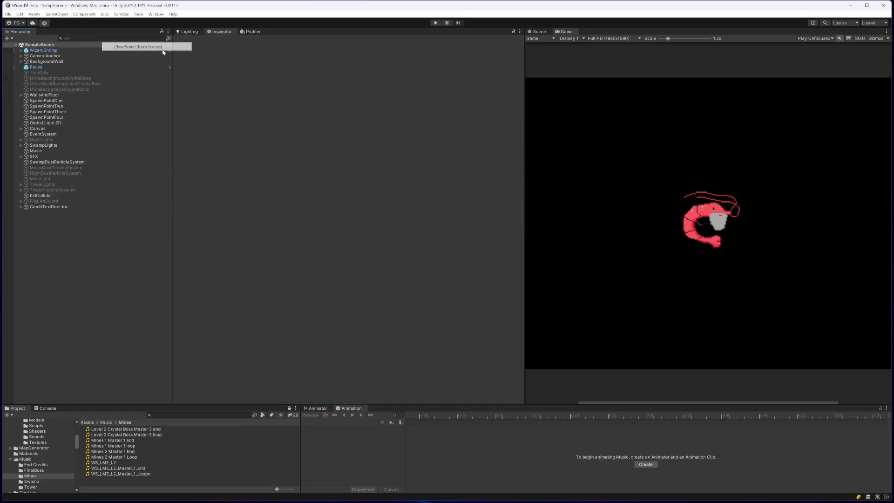
Run the game into the Gargoyle Fight and pause it once SampleScene has loaded
{"action": "left_click", "coordinate": [435, 22]}
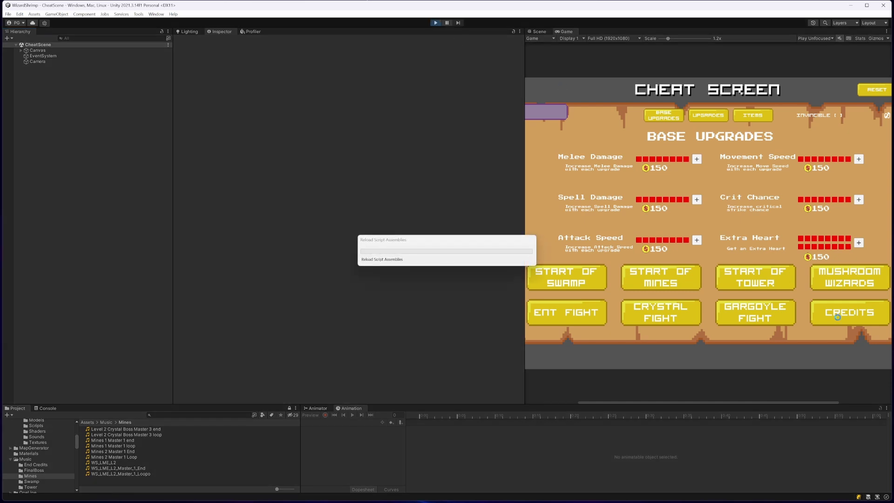
{"action": "left_click", "coordinate": [750, 311]}
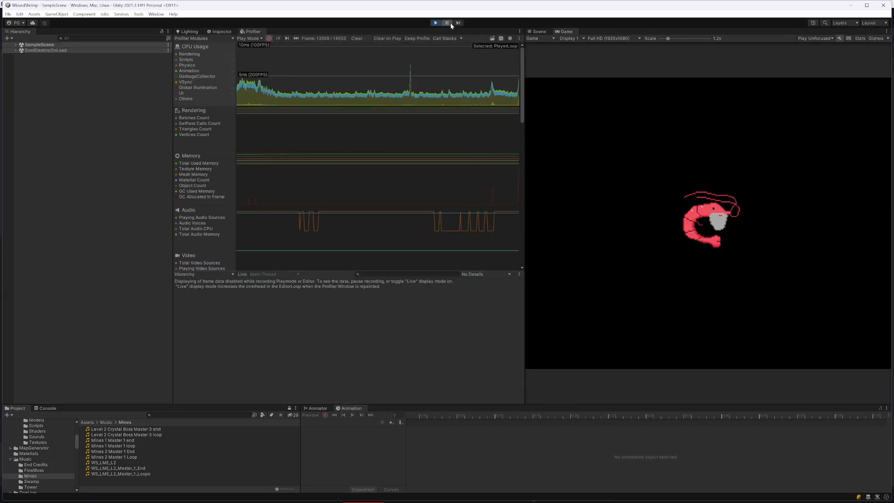
{"action": "left_click", "coordinate": [447, 22]}
Find the frame of the SampleScene loading spike in the Profiler's CPU Usage chart
{"action": "left_click", "coordinate": [417, 88]}
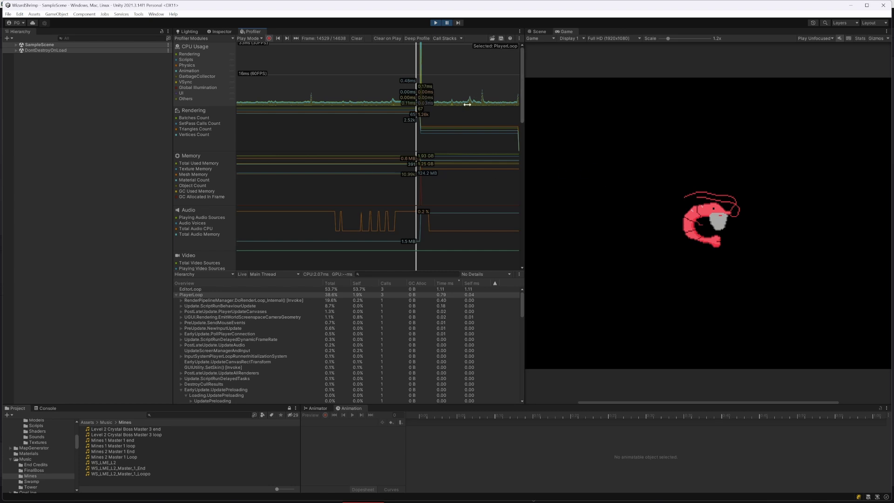
{"action": "key", "text": "Right"}
{"action": "key", "text": "Right"}
{"action": "key", "text": "Right"}
{"action": "key", "text": "Right"}
{"action": "key", "text": "Right"}
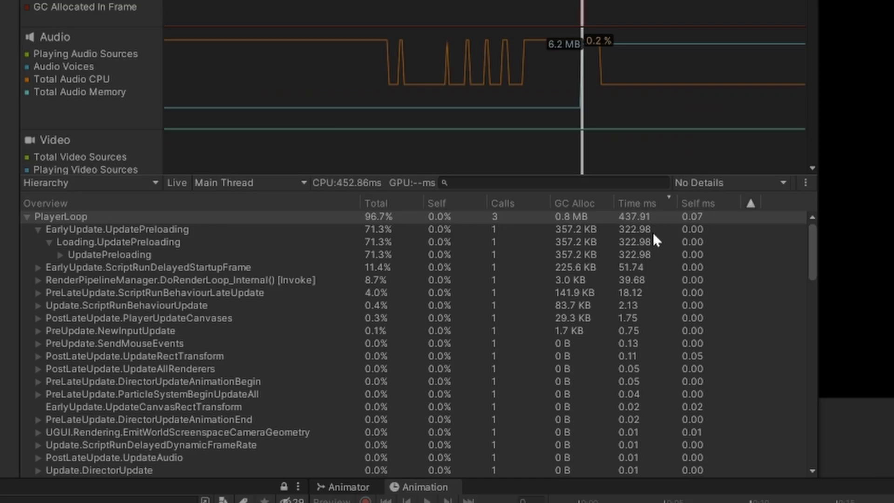
Examine the time spent in EarlyUpdate.UpdatePreloading for the spike frame and collapse its entry
{"action": "left_click", "coordinate": [450, 295]}
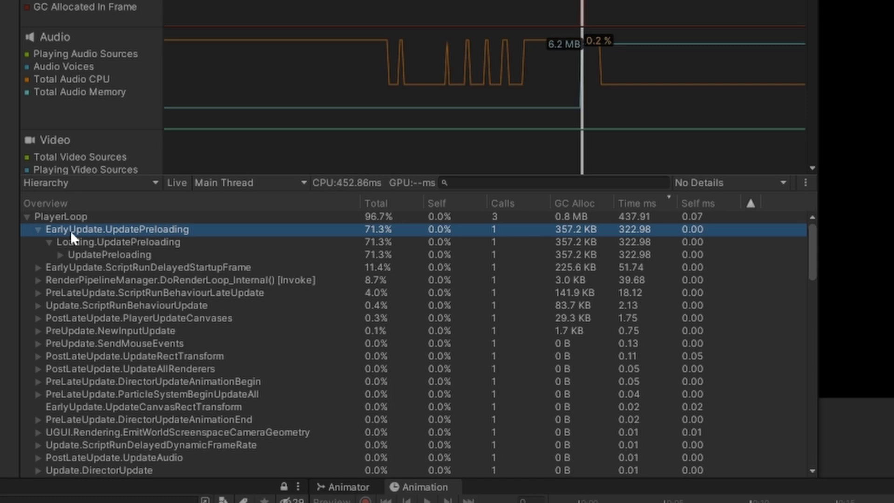
{"action": "left_click", "coordinate": [638, 216]}
{"action": "left_click", "coordinate": [641, 228]}
{"action": "key", "text": "Left"}
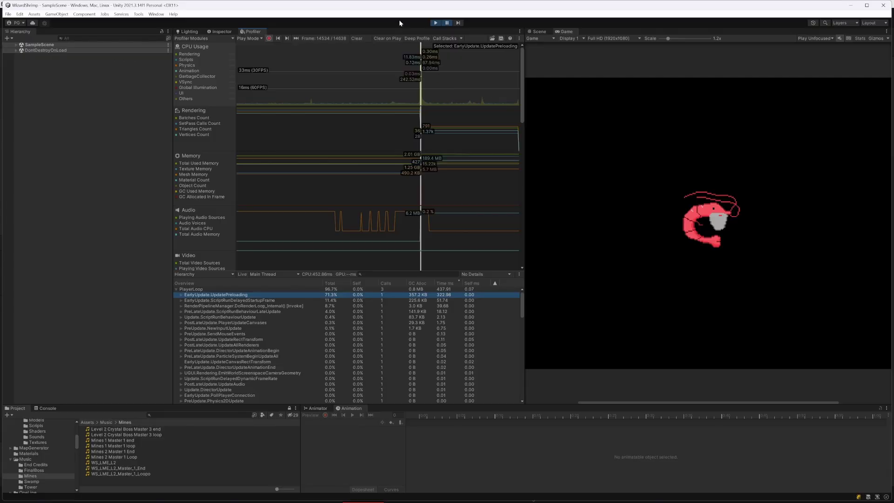
Switch to Steam and browse the Wizard Shrimp store page's screenshots and About This Game section
{"action": "left_click", "coordinate": [584, 124]}
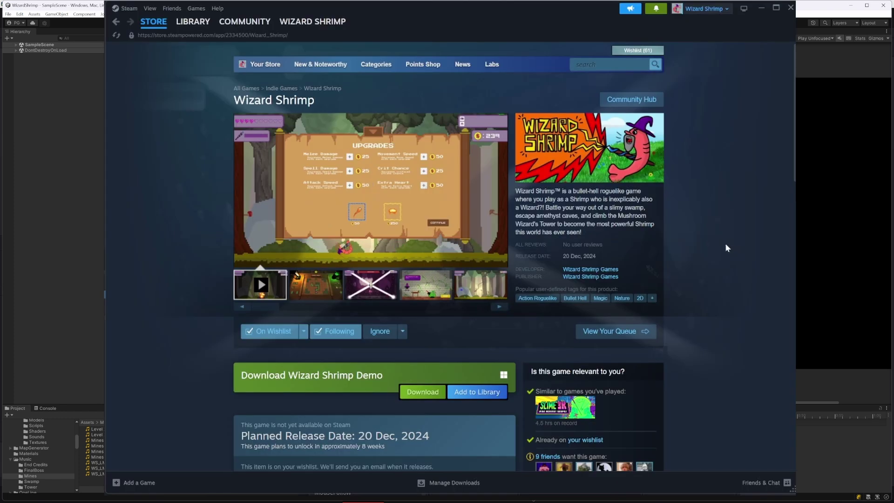
{"action": "scroll", "coordinate": [725, 243], "scroll_direction": "down", "scroll_amount": 1}
{"action": "left_click", "coordinate": [383, 242]}
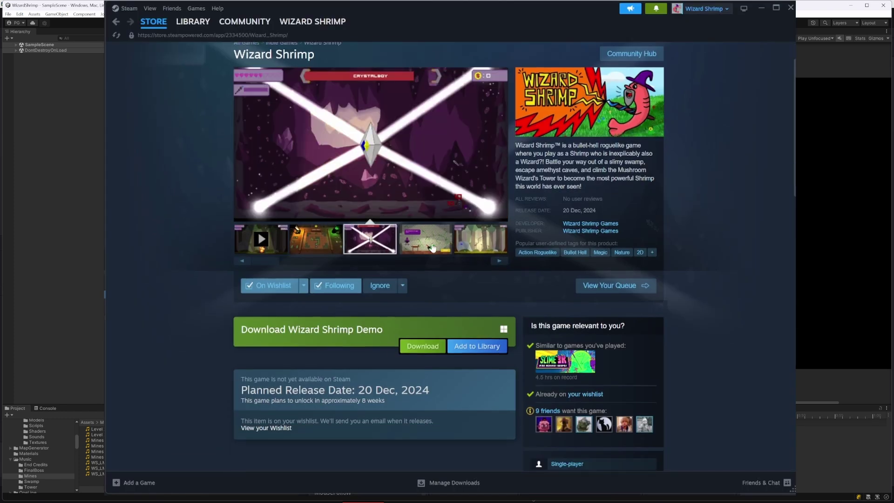
{"action": "left_click", "coordinate": [424, 240]}
{"action": "left_click", "coordinate": [475, 244]}
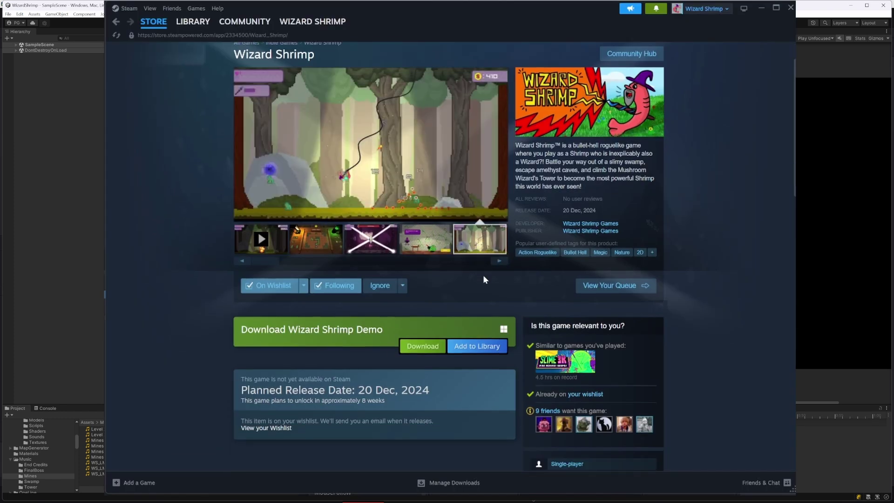
{"action": "scroll", "coordinate": [482, 274], "scroll_direction": "down", "scroll_amount": 7}
{"action": "scroll", "coordinate": [482, 275], "scroll_direction": "down", "scroll_amount": 4}
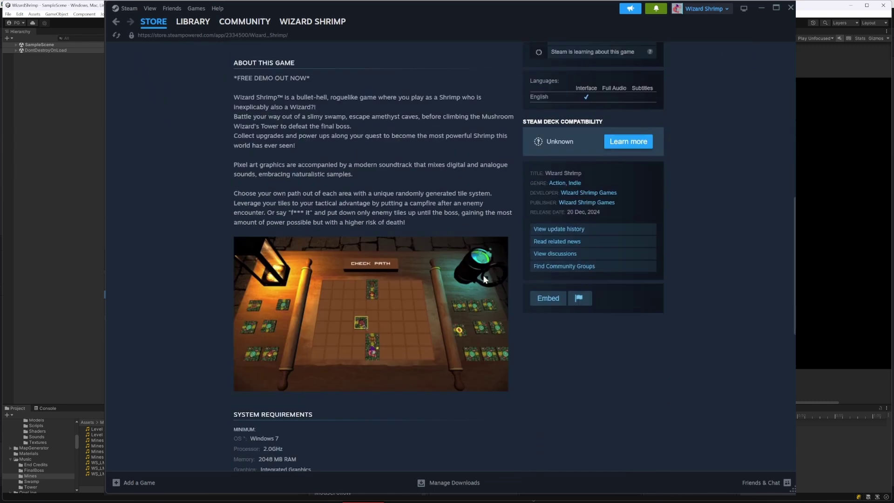